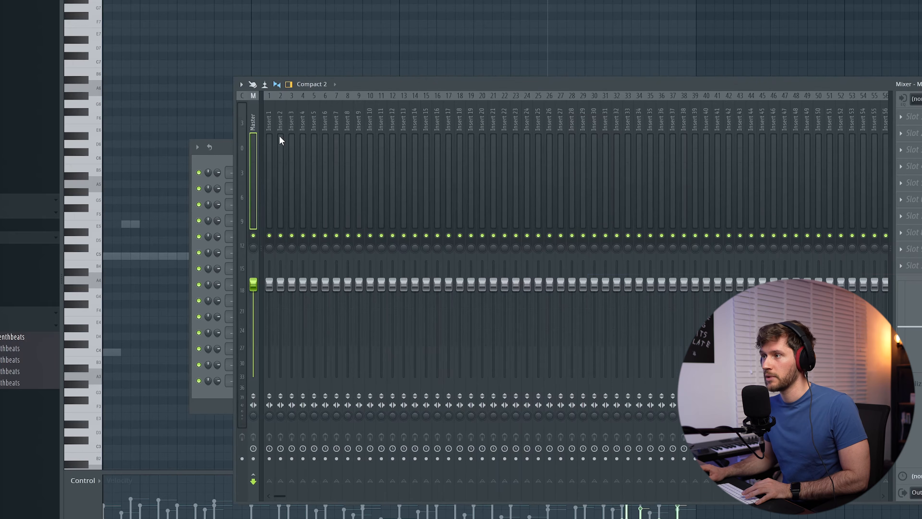
# Route the selected channels to consecutive mixer tracks starting from Insert 1.
pyautogui.rightClick(273, 124)
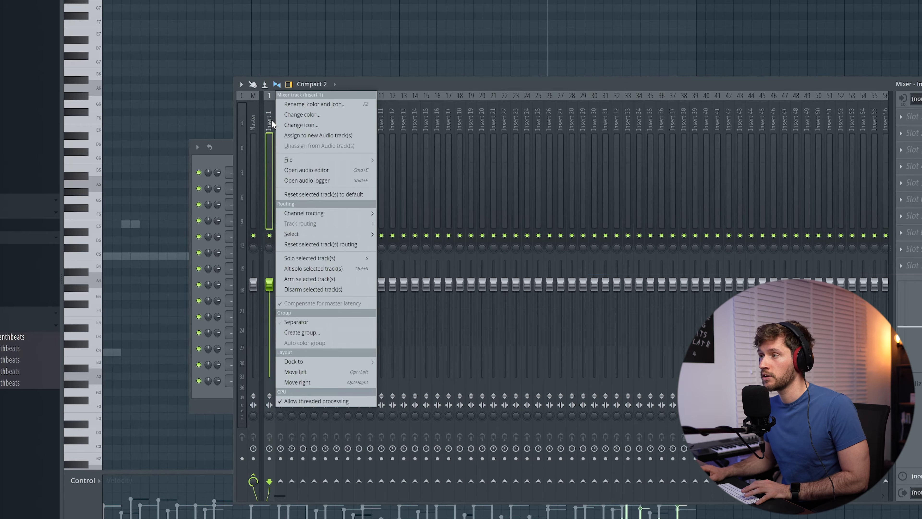
pyautogui.moveTo(304, 216)
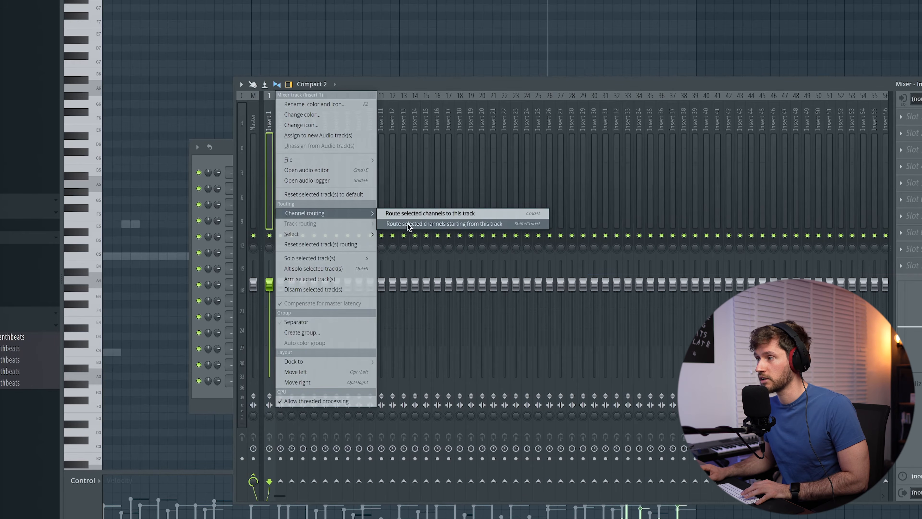
pyautogui.click(480, 224)
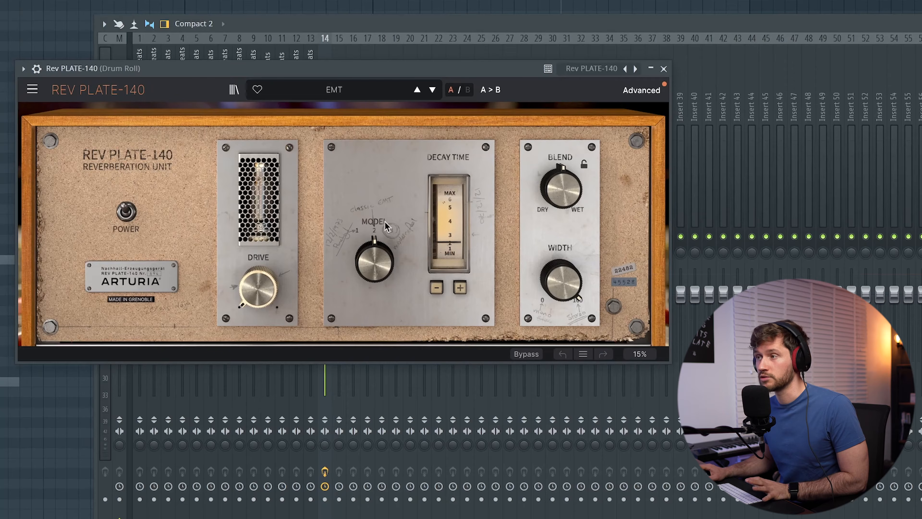
# Load the 80s Plate preset in the Drum Roll's Rev PLATE-140, set Width to 0% and lower Blend.
pyautogui.click(432, 90)
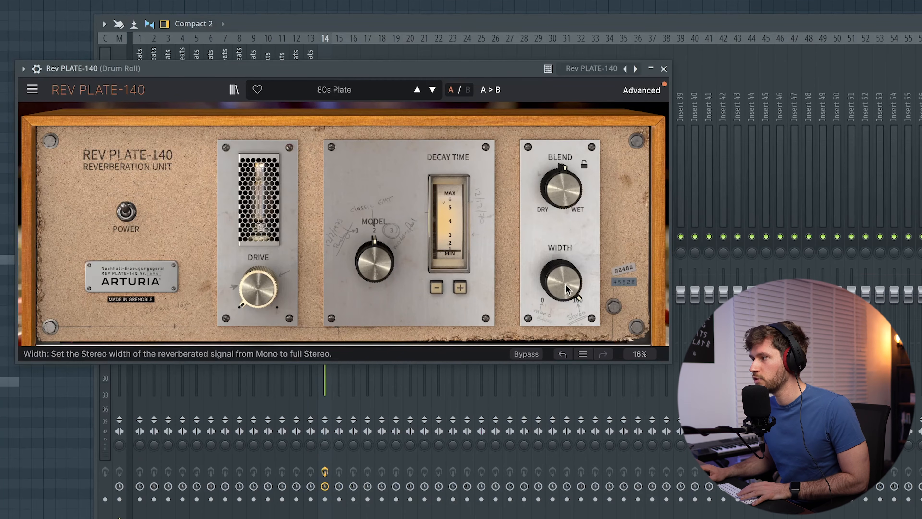
pyautogui.moveTo(566, 282); pyautogui.dragTo(565, 359)
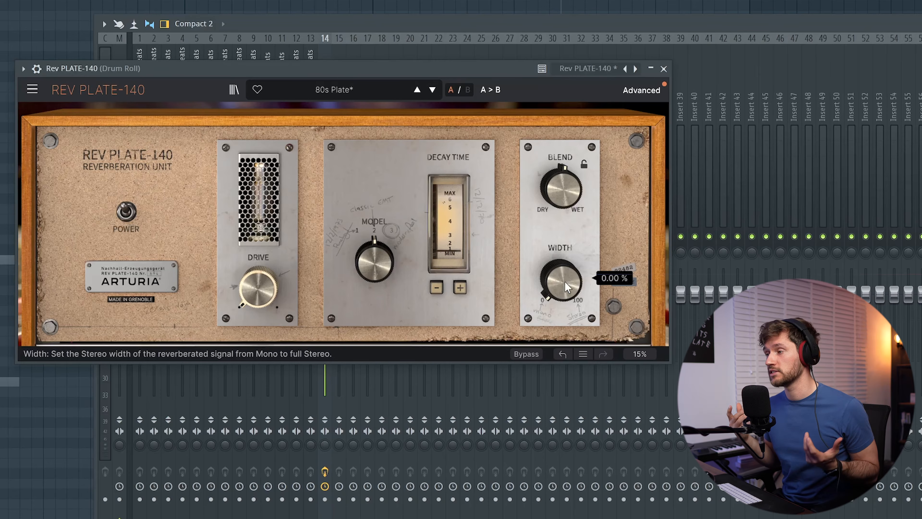
pyautogui.moveTo(561, 188); pyautogui.dragTo(561, 215)
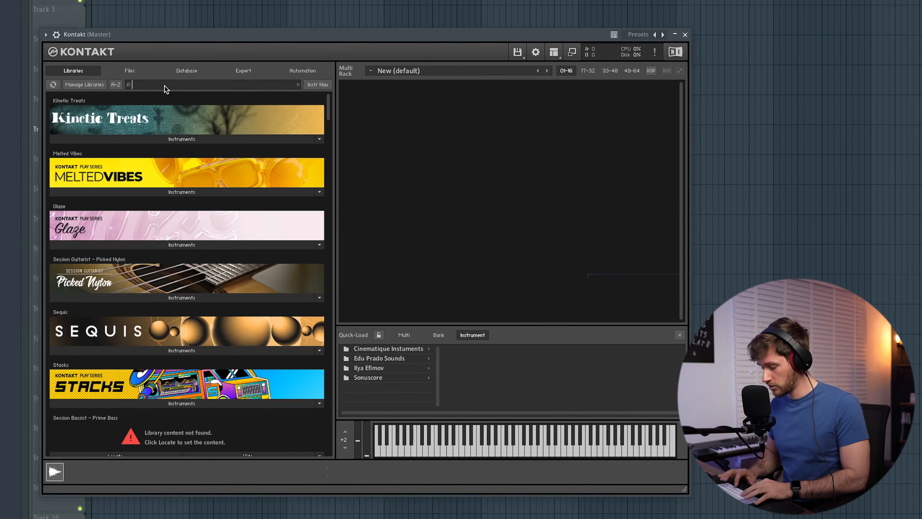
# Search the Kontakt libraries for "mark", load the Scarbee Mark I instrument and close the plugin window.
pyautogui.write('mark')
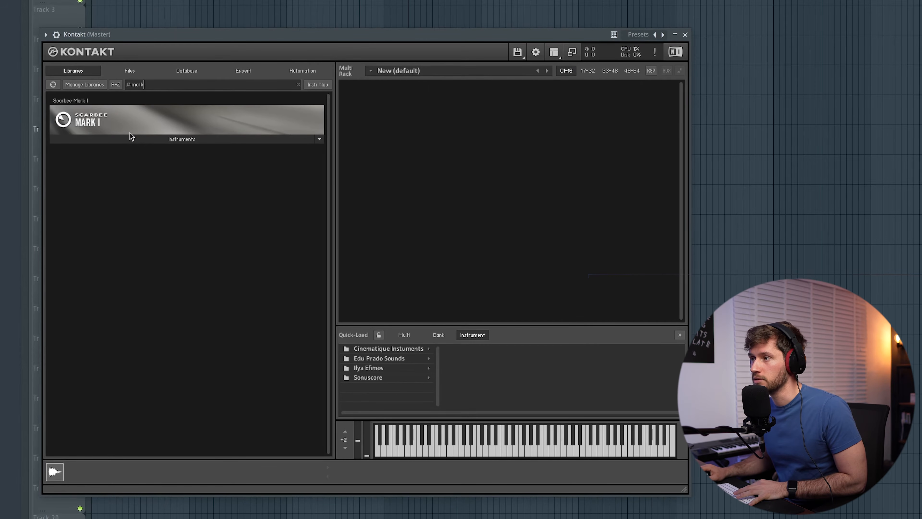
pyautogui.click(191, 139)
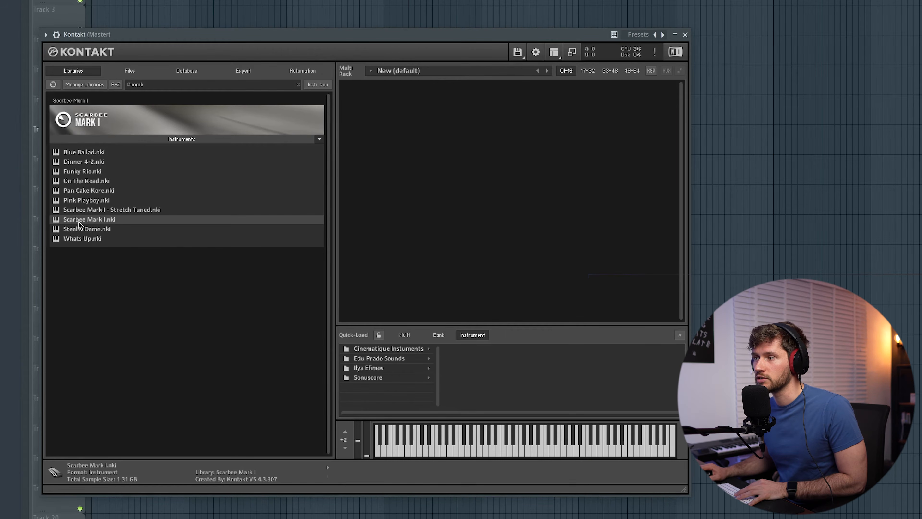
pyautogui.moveTo(431, 200); pyautogui.dragTo(432, 200)
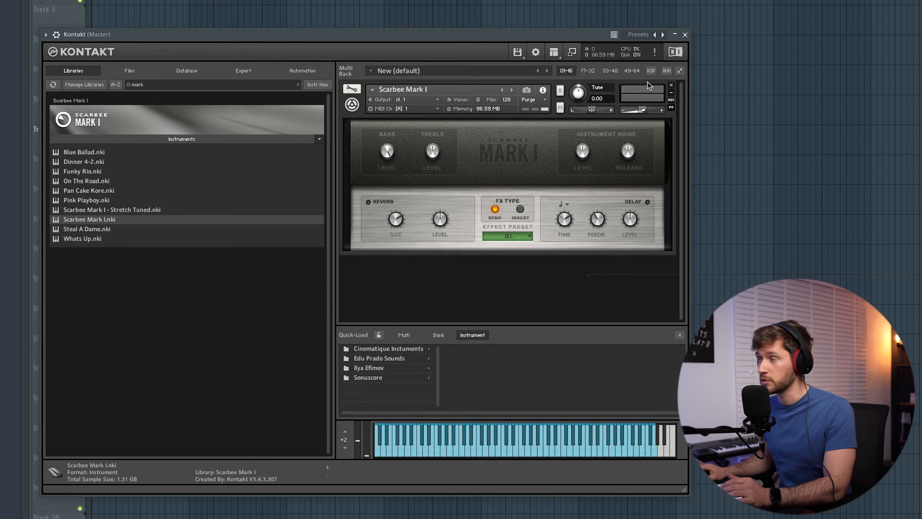
pyautogui.click(685, 34)
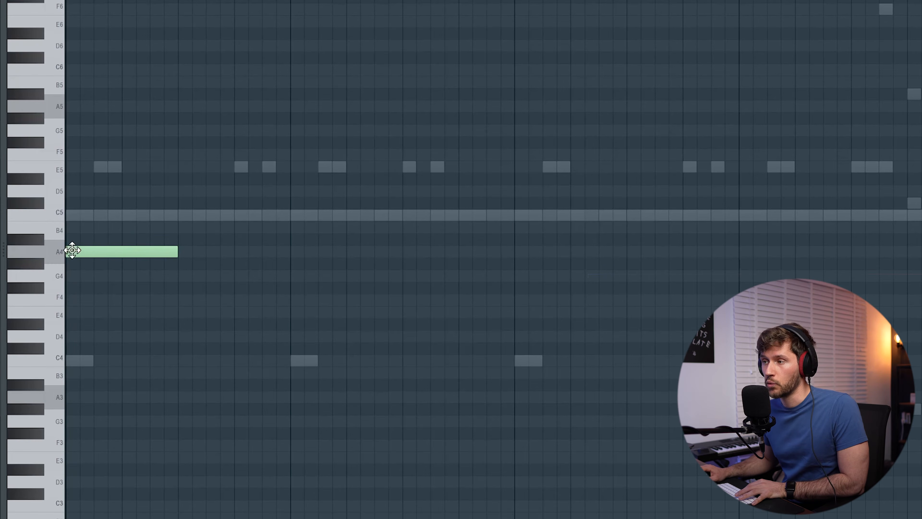
# Stack A4, C5, D5 and F5 into a half-bar chord at the pattern's start and play it.
pyautogui.click(67, 215)
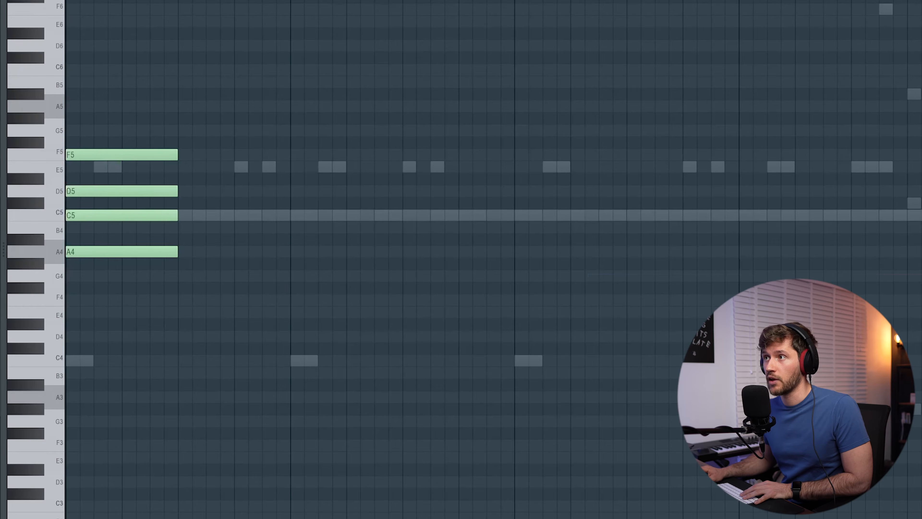
pyautogui.press('space')
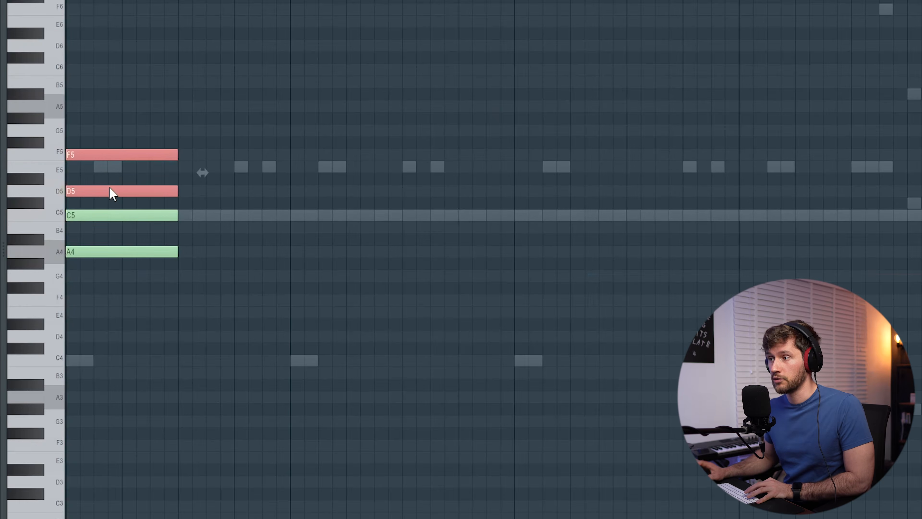
# Revoice the first chord to D5, F5, A5 and C6 by shifting notes in octaves, and play it back.
pyautogui.hotkey('ctrl', 'Down')
pyautogui.keyDown('ctrl'); pyautogui.click(391, 163); pyautogui.keyUp('ctrl')
pyautogui.scroll(-1, 447, 198)
pyautogui.press('space')
pyautogui.press('space')
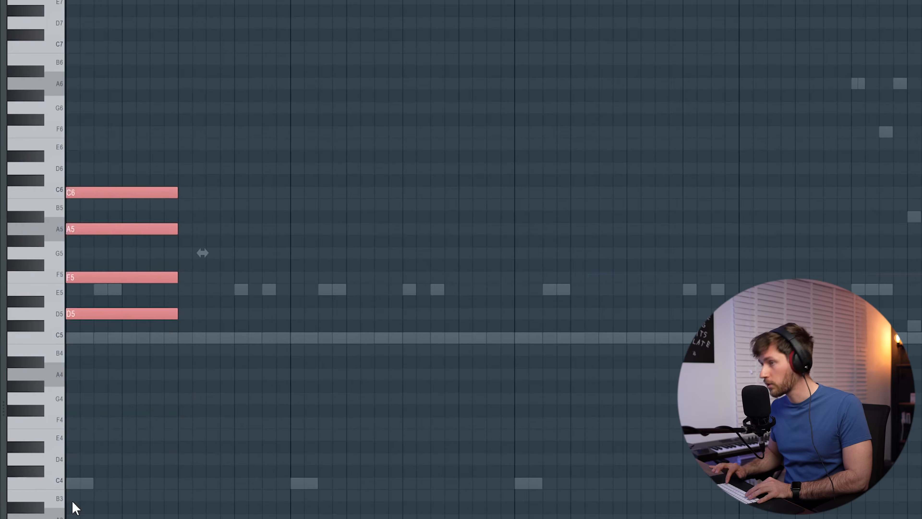
pyautogui.keyDown('ctrl'); pyautogui.click(408, 277); pyautogui.keyUp('ctrl')
pyautogui.scroll(2, 409, 279)
pyautogui.scroll(-2, 412, 250)
pyautogui.press('space')
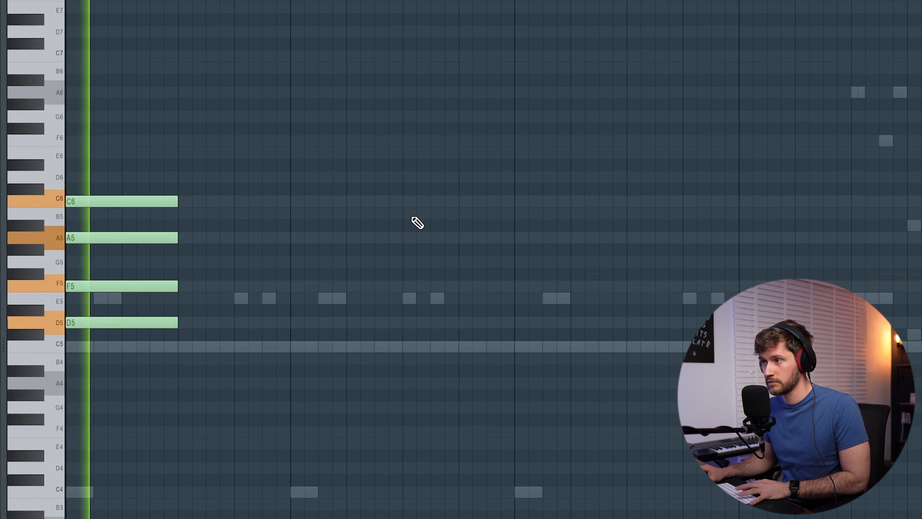
# Duplicate the chord directly after itself, raise the copy to E5, G5, B5 and D6, and audition both chords.
pyautogui.hotkey('ctrl', 'b')
pyautogui.press('space')
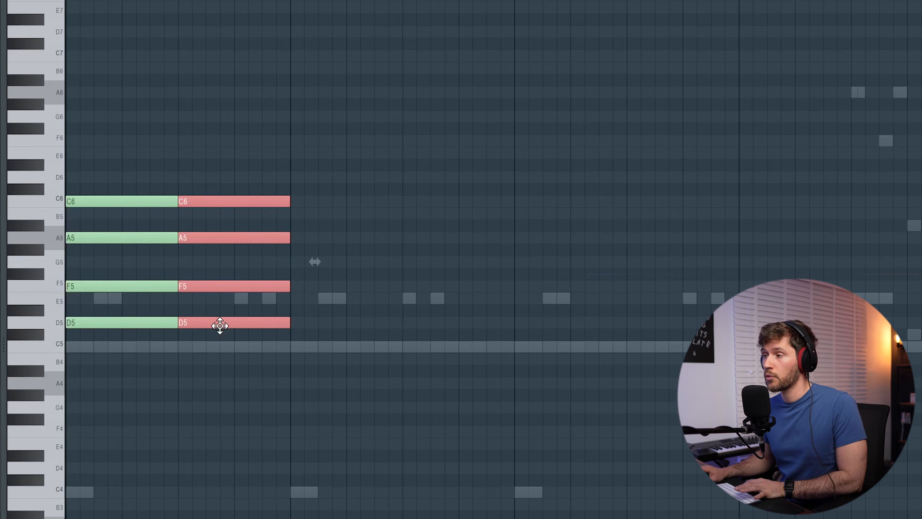
pyautogui.moveTo(221, 313); pyautogui.dragTo(222, 299)
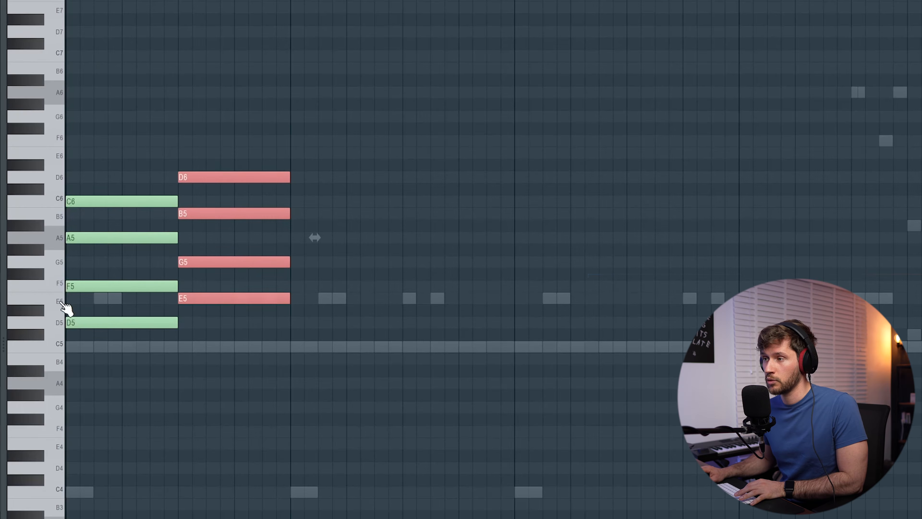
pyautogui.hotkey('ctrl', 'd')
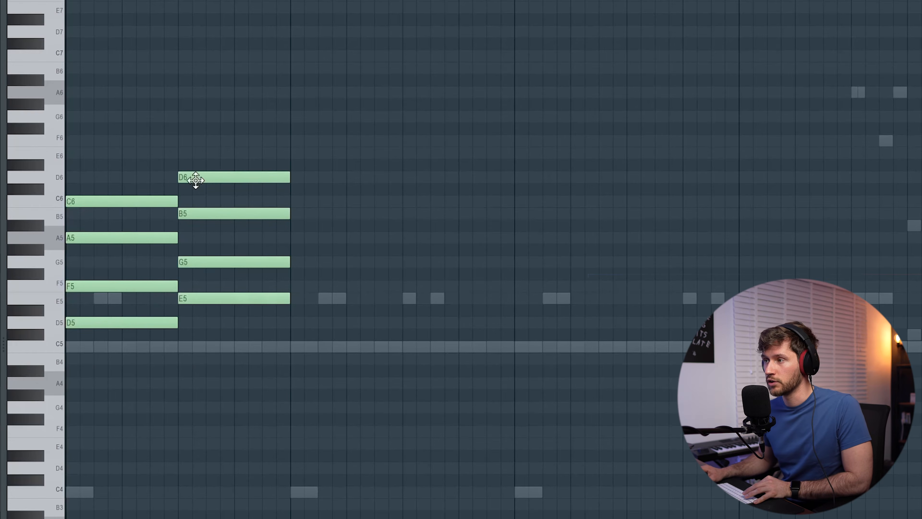
pyautogui.press('space')
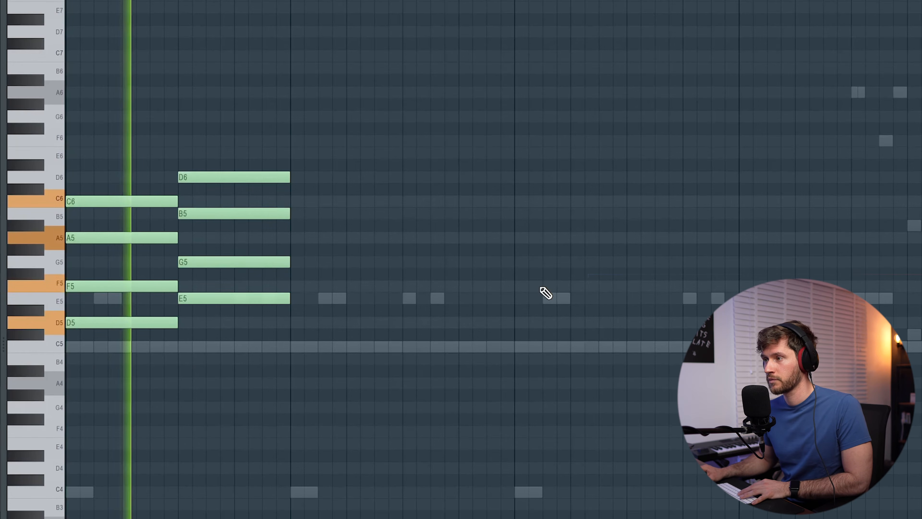
pyautogui.press('space')
# Shorten the first chord to six steps and move the second chord earlier so it follows directly.
pyautogui.moveTo(134, 160); pyautogui.dragTo(175, 338)
pyautogui.moveTo(176, 322); pyautogui.dragTo(148, 322)
pyautogui.moveTo(211, 160); pyautogui.dragTo(246, 312)
pyautogui.moveTo(226, 296); pyautogui.dragTo(198, 295)
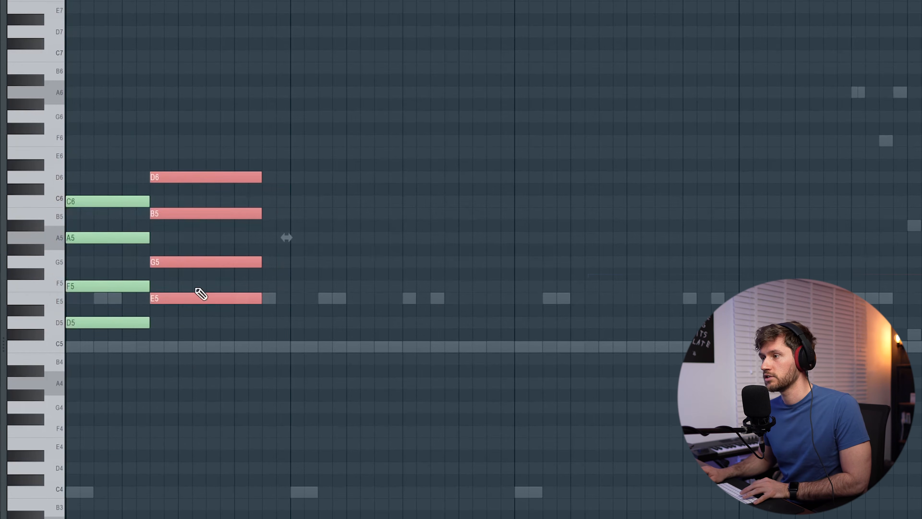
pyautogui.hotkey('ctrl', 'd')
# Copy both chords after the second one, lengthening the D5–C6 copy to 14 steps and shortening the E5–D6 copy to four.
pyautogui.moveTo(120, 179); pyautogui.dragTo(119, 351)
pyautogui.hotkey('ctrl', 'b')
pyautogui.moveTo(194, 328); pyautogui.dragTo(474, 323)
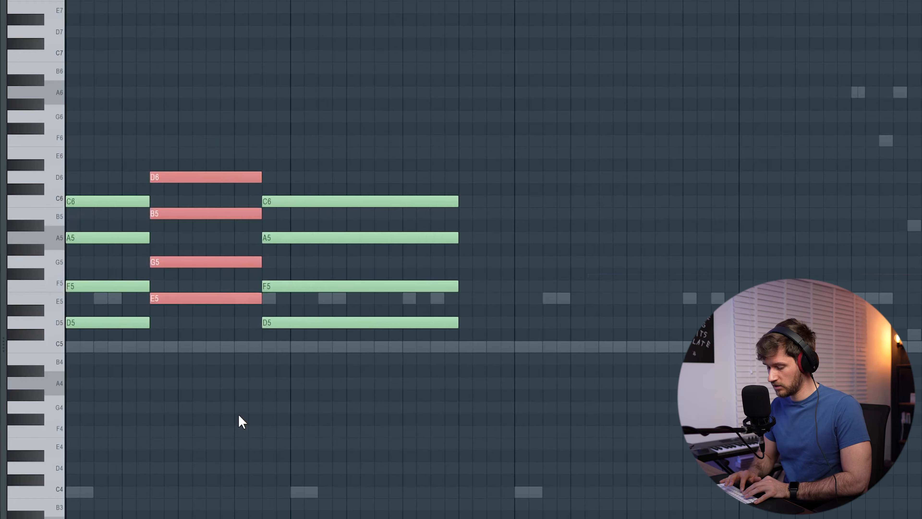
pyautogui.hotkey('shift', 'Right')
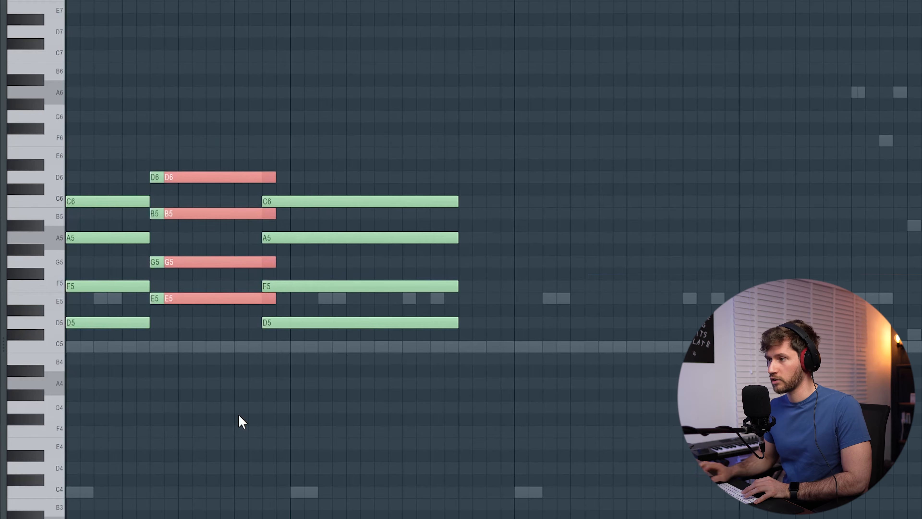
pyautogui.moveTo(211, 293); pyautogui.dragTo(506, 292)
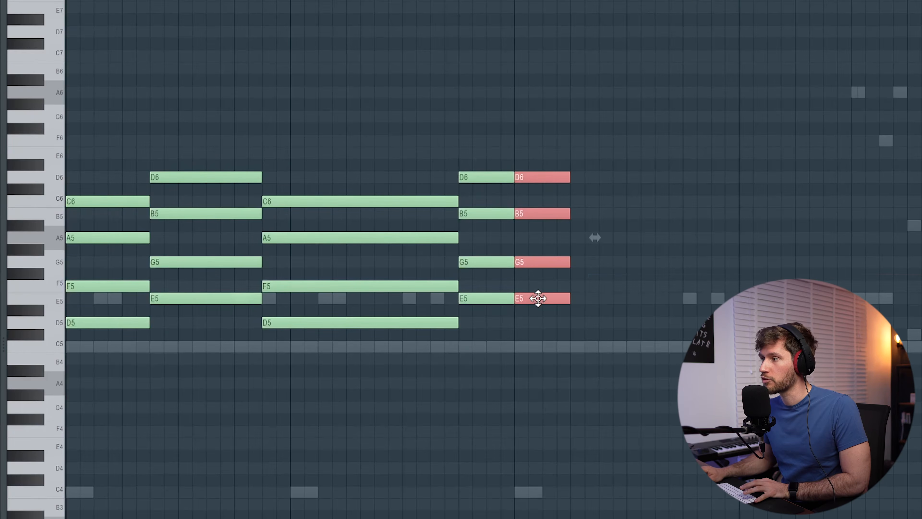
# Revoice the copied fifth chord, at the start of bar 3, to F5, A5, C6 and E6 and lengthen it to six steps.
pyautogui.moveTo(540, 298); pyautogui.dragTo(538, 286)
pyautogui.click(650, 256)
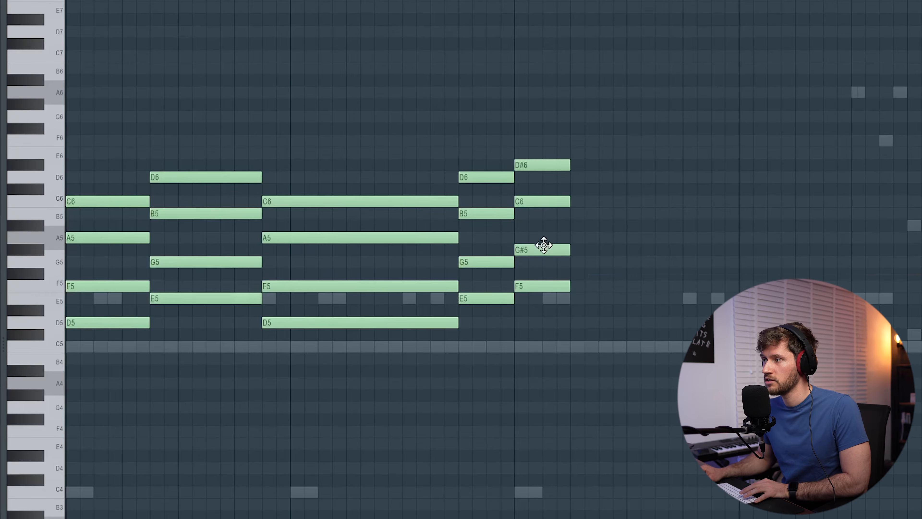
pyautogui.moveTo(542, 238); pyautogui.dragTo(543, 236)
pyautogui.moveTo(535, 164); pyautogui.dragTo(534, 152)
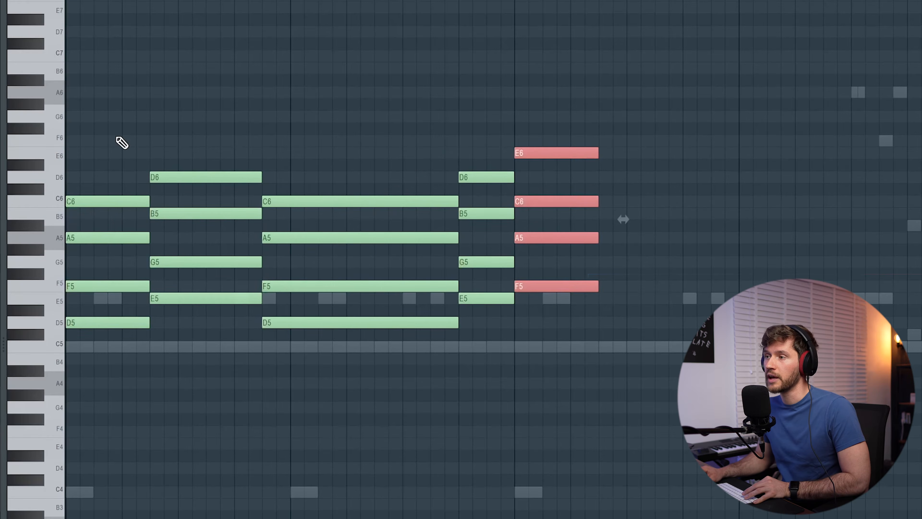
# Fill the rest of the four bars with E5–D6 and D5–C6 chord copies, ending on two one-beat chords, and open the Strum tool.
pyautogui.moveTo(98, 122); pyautogui.dragTo(197, 384)
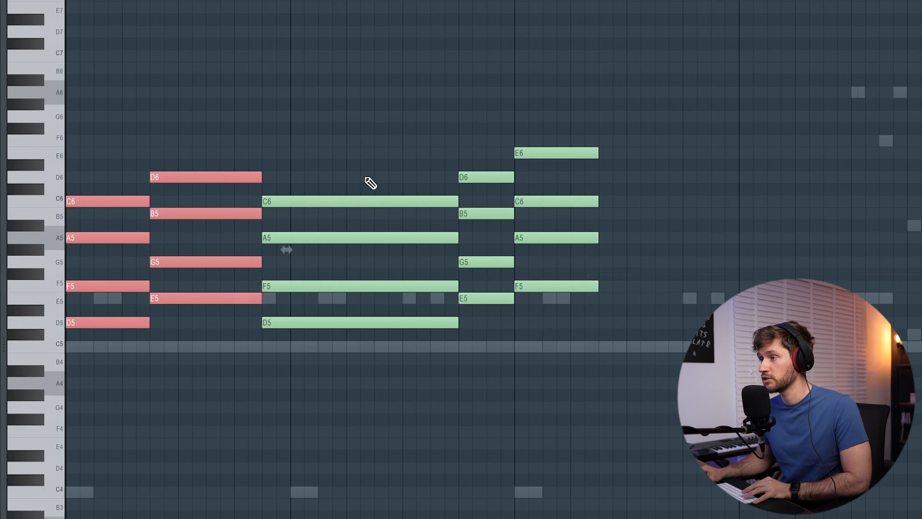
pyautogui.moveTo(194, 122); pyautogui.dragTo(210, 329)
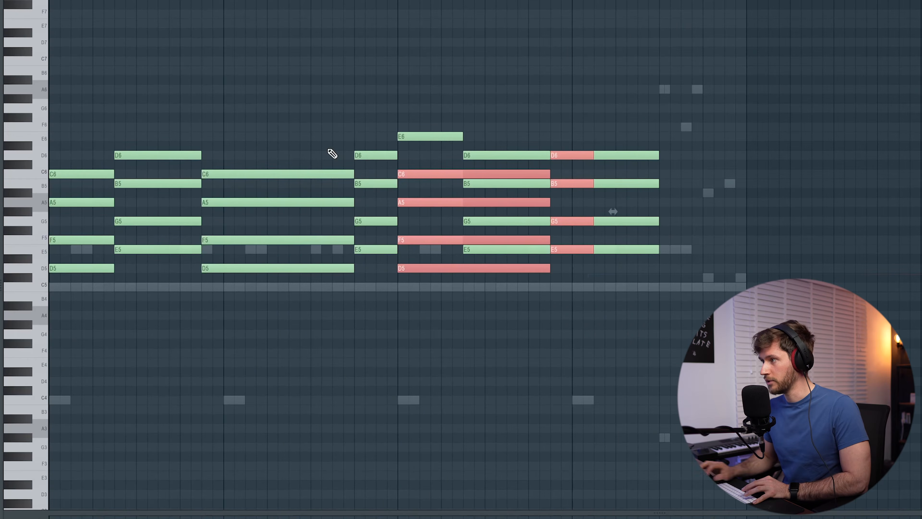
pyautogui.moveTo(472, 174); pyautogui.dragTo(692, 179)
pyautogui.moveTo(807, 176); pyautogui.dragTo(741, 181)
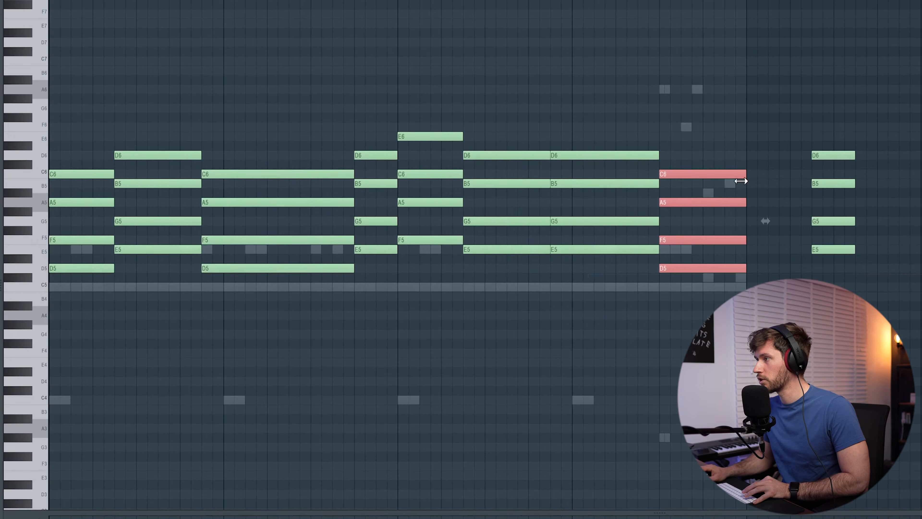
pyautogui.moveTo(826, 250); pyautogui.dragTo(717, 253)
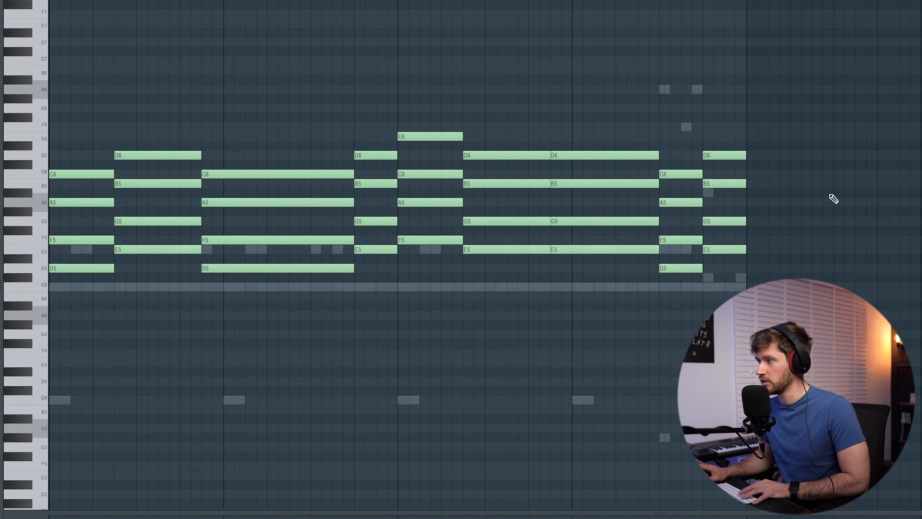
pyautogui.hotkey('alt', 's')
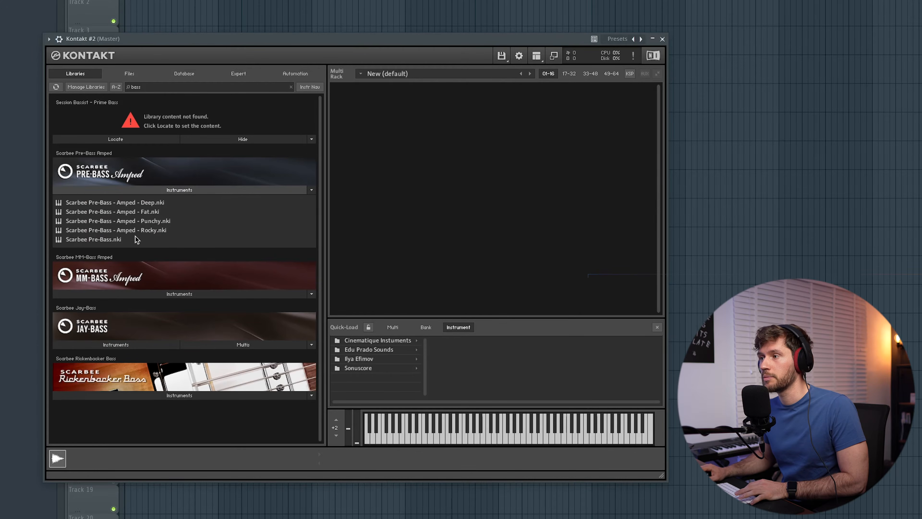
# Load Scarbee Pre-Bass - Amped - Fat in Kontakt #2 and copy the chords' D5 and E5 root notes into it, one octave lower.
pyautogui.doubleClick(103, 213)
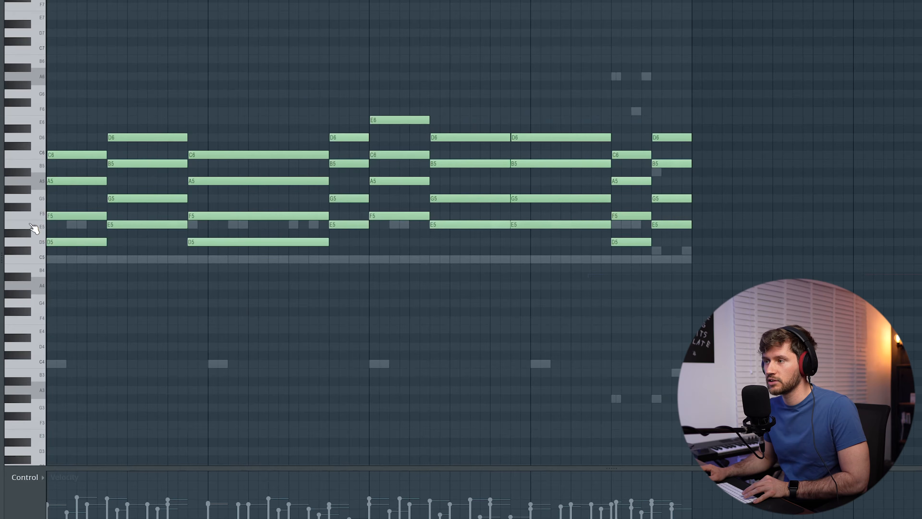
pyautogui.moveTo(32, 226); pyautogui.dragTo(28, 254)
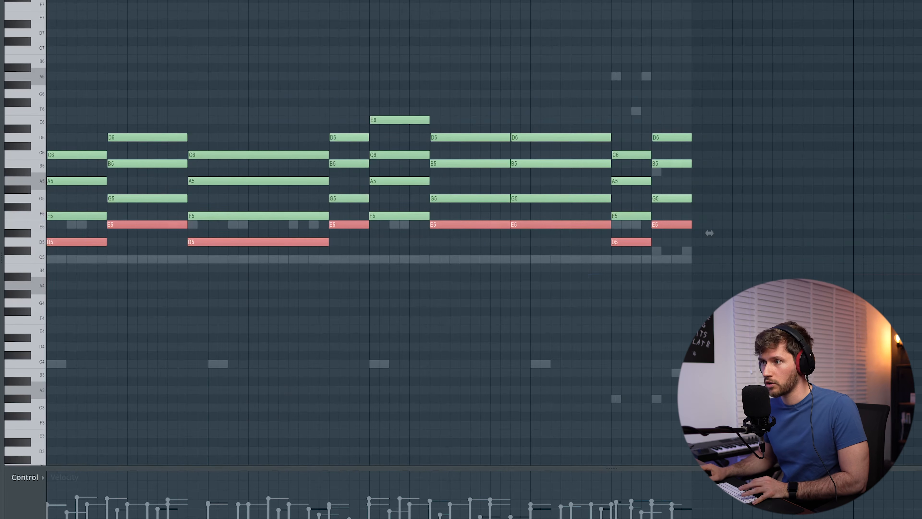
pyautogui.press('F6')
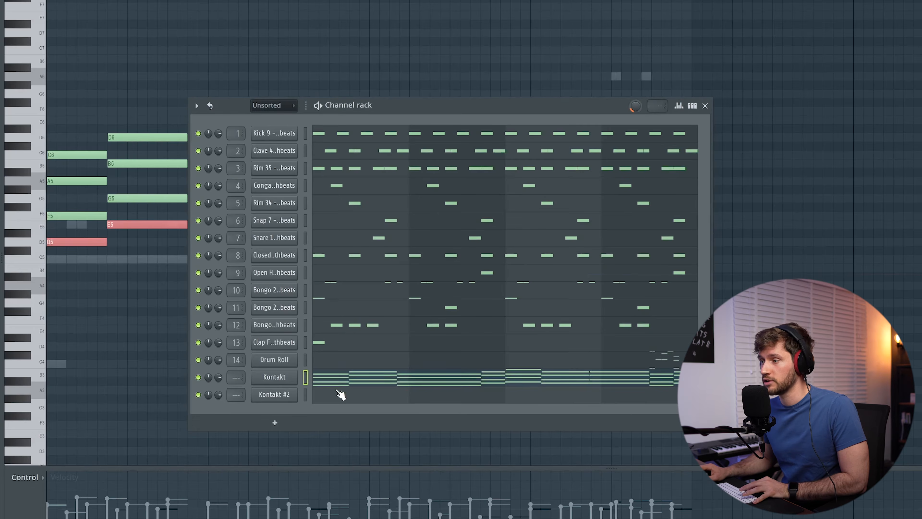
pyautogui.press('F6')
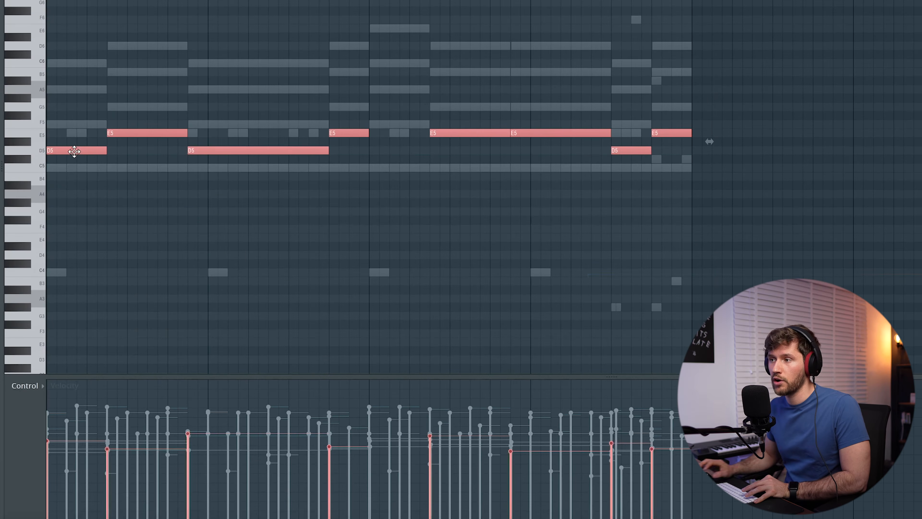
pyautogui.hotkey('ctrl', 'Down')
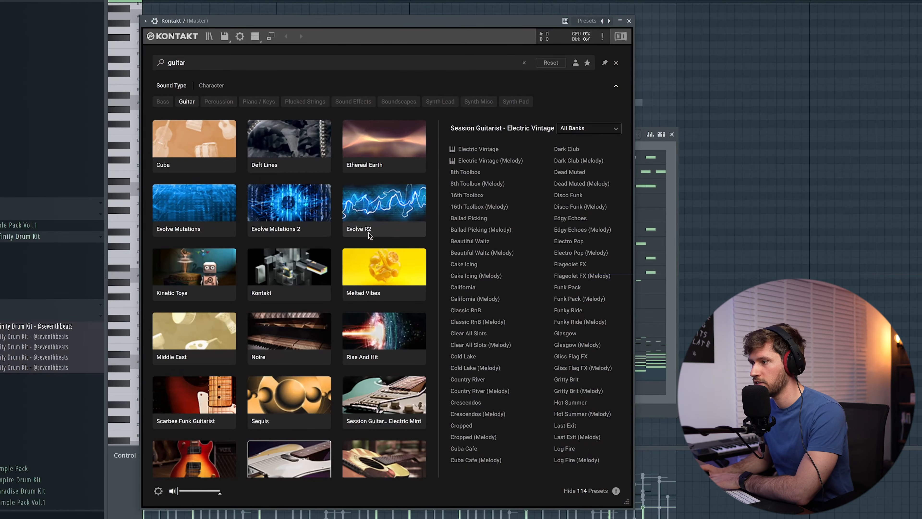
# Load the Cuba Cafe (Melody) preset of Session Guitarist - Electric Vintage in Kontakt 7.
pyautogui.click(484, 459)
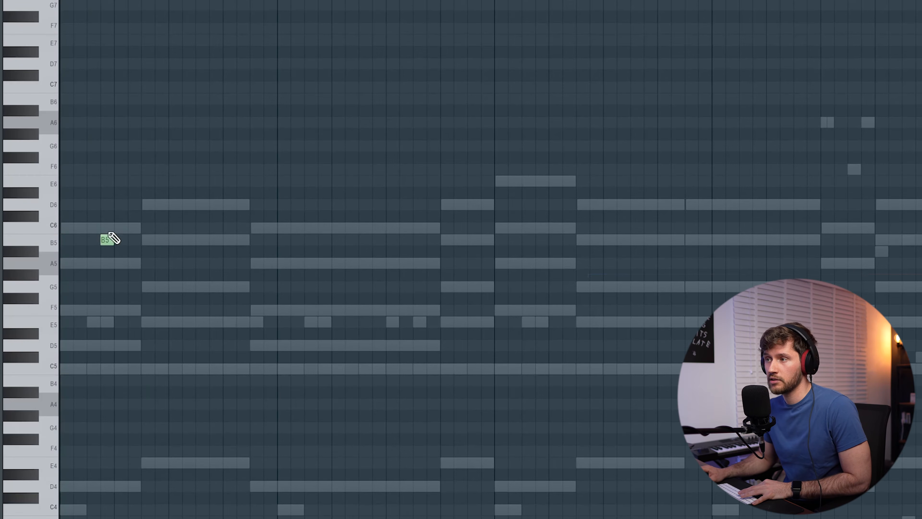
# Draw the one-step melody notes B5, C6, B5 and A5, starting on the fourth step of bar 1.
pyautogui.press('space')
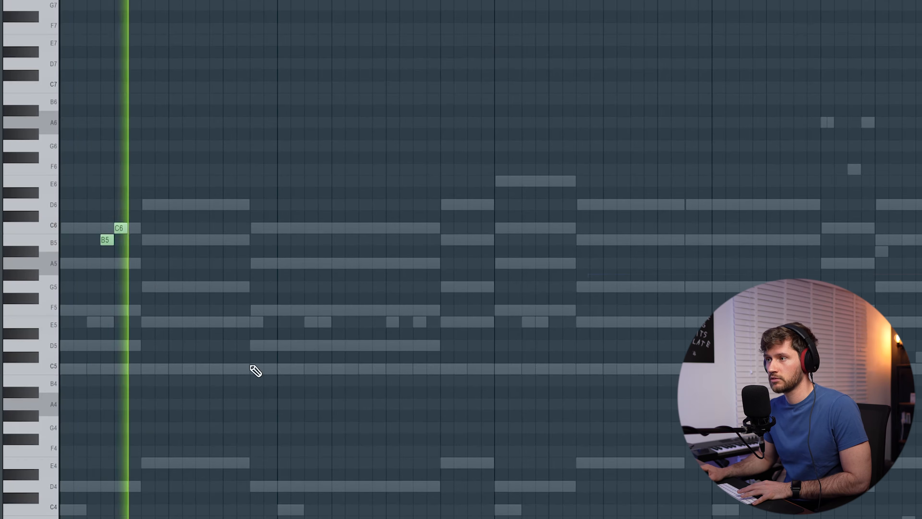
pyautogui.moveTo(147, 286); pyautogui.dragTo(147, 268)
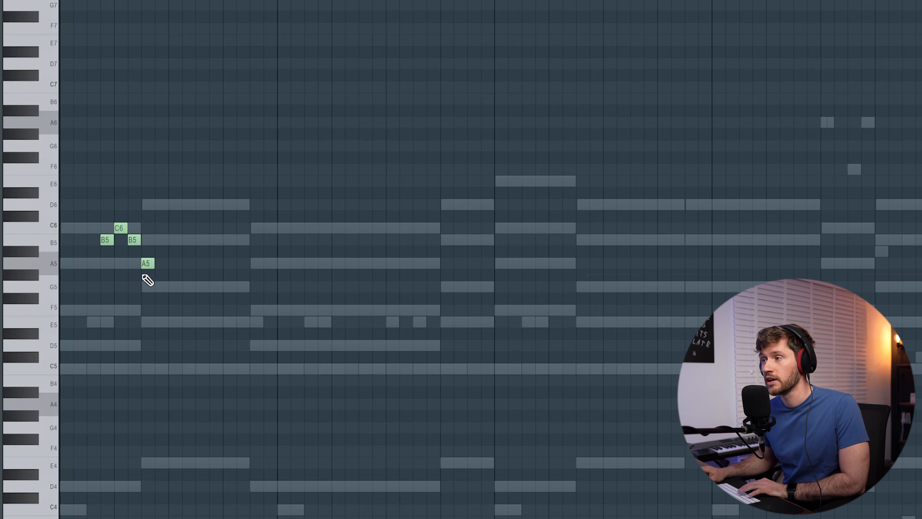
pyautogui.press('space')
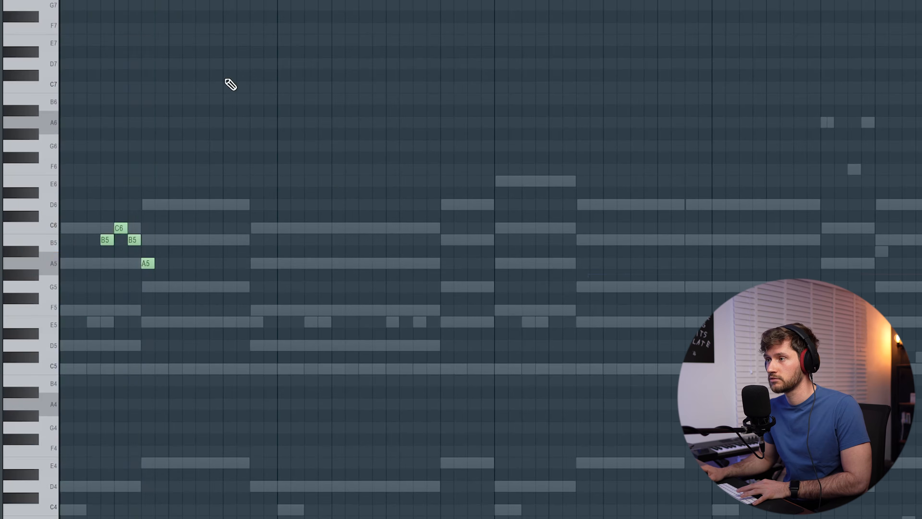
# Repeat the four-note phrase every half bar through bar 2, replacing the last copy with three-step C6 and D6 notes.
pyautogui.hotkey('ctrl', 'b')
pyautogui.hotkey('ctrl', 'b')
pyautogui.hotkey('ctrl', 'b')
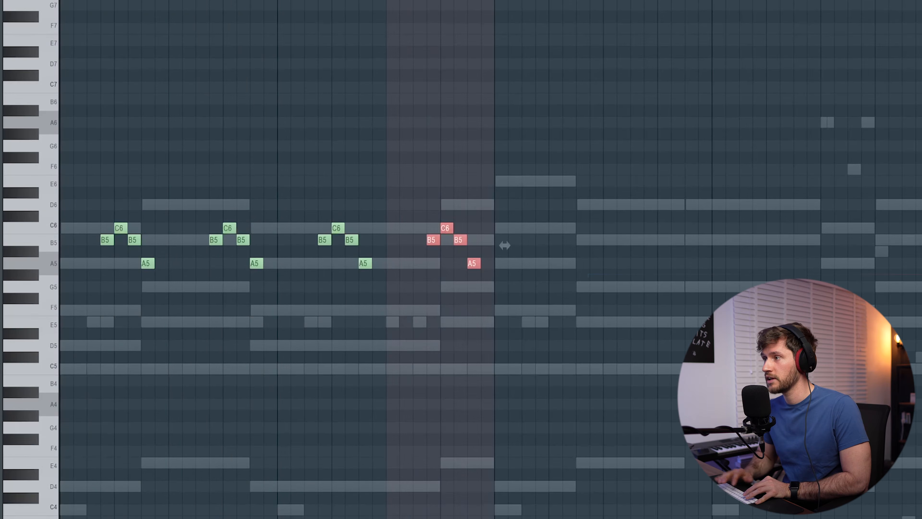
pyautogui.hotkey('ctrl', 'd')
pyautogui.press('space')
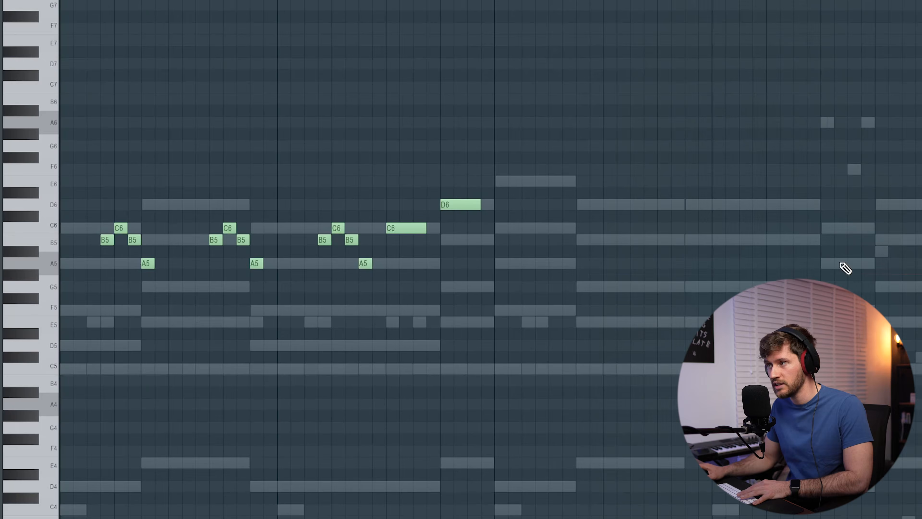
pyautogui.press('space')
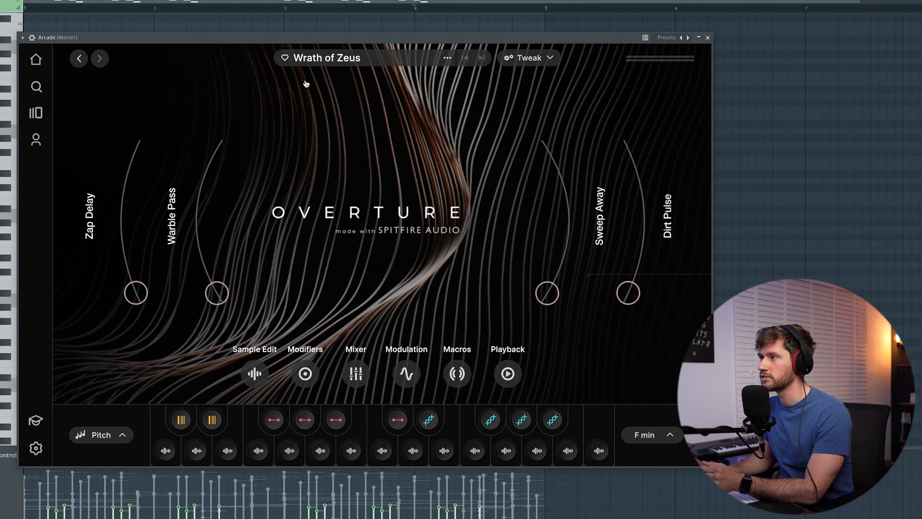
# Open the session key choices for the Wrath of Zeus kit in Arcade.
pyautogui.click(670, 436)
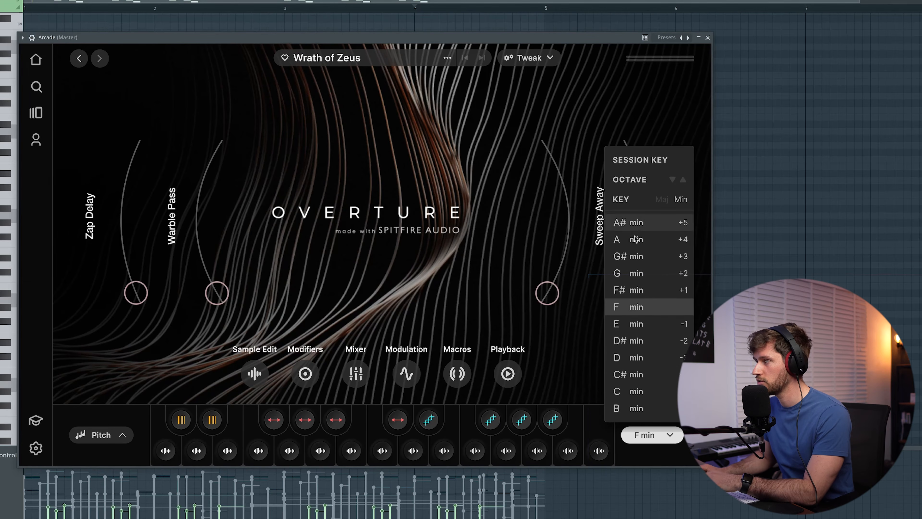
pyautogui.click(570, 117)
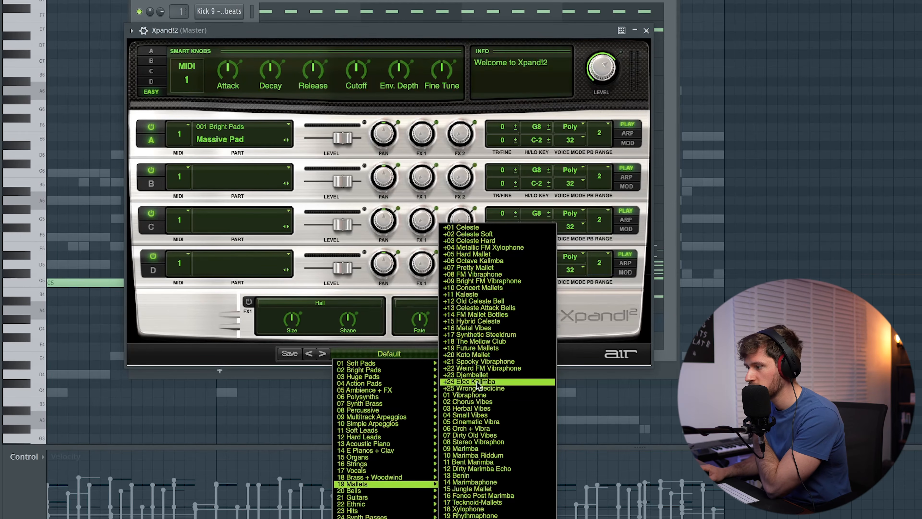
# Load the +24 Elec Kalimba preset in Xpand!2 and copy the chord notes into its channel.
pyautogui.click(479, 382)
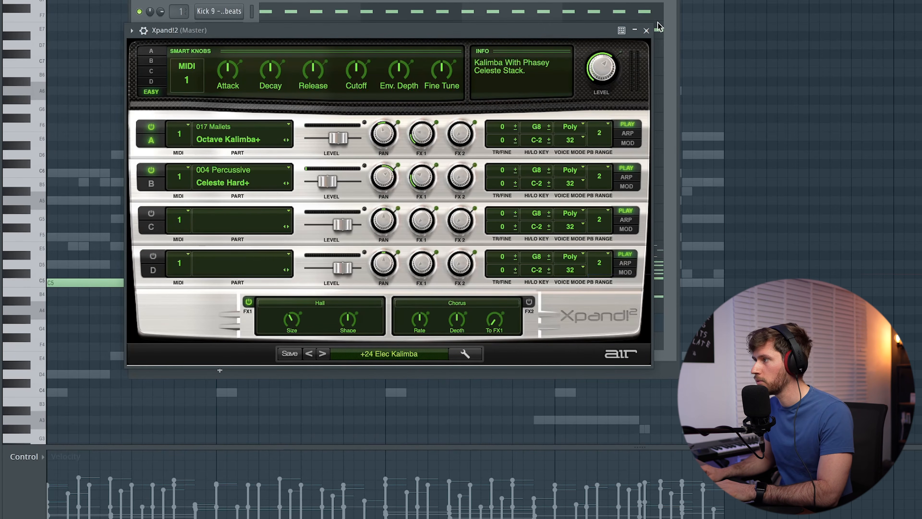
pyautogui.click(646, 31)
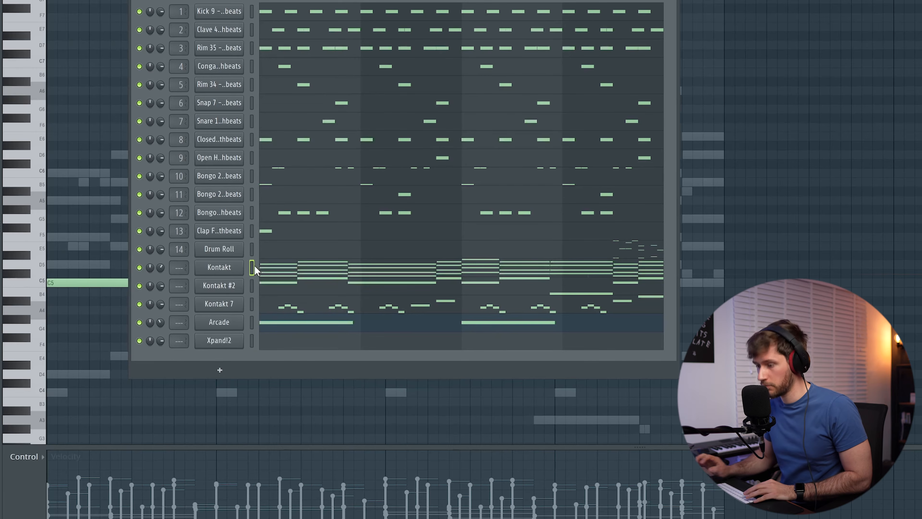
pyautogui.click(252, 341)
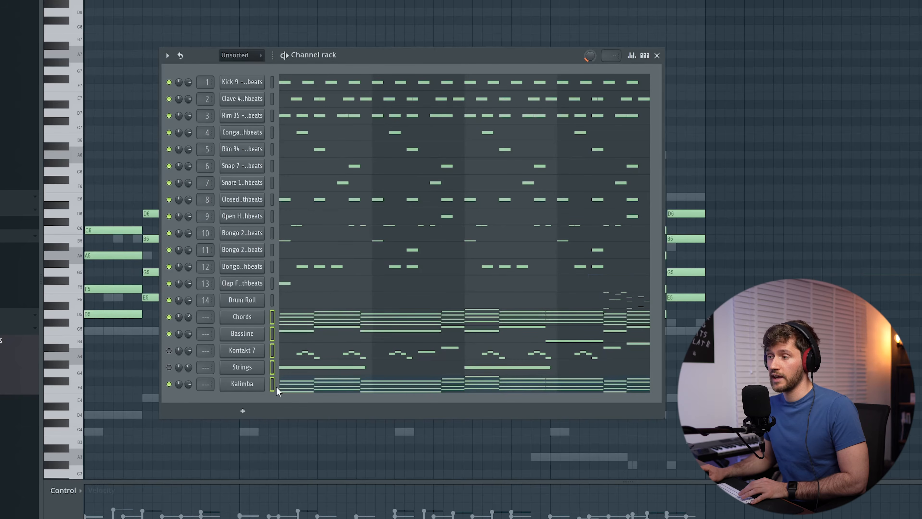
# Route the selected Chords, Bassline, Kontakt 7, Strings and Kalimba channels to consecutive mixer tracks starting at insert 20.
pyautogui.press('F9')
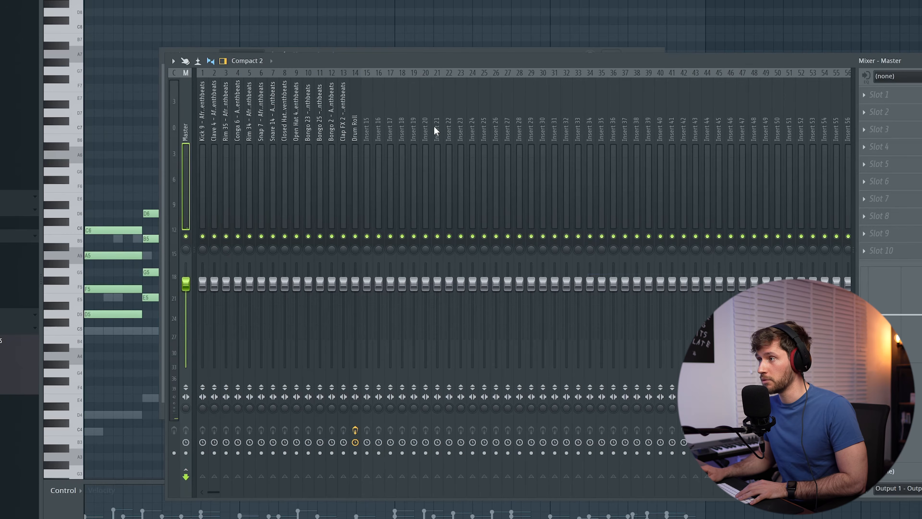
pyautogui.rightClick(428, 121)
pyautogui.moveTo(450, 196)
pyautogui.click(596, 207)
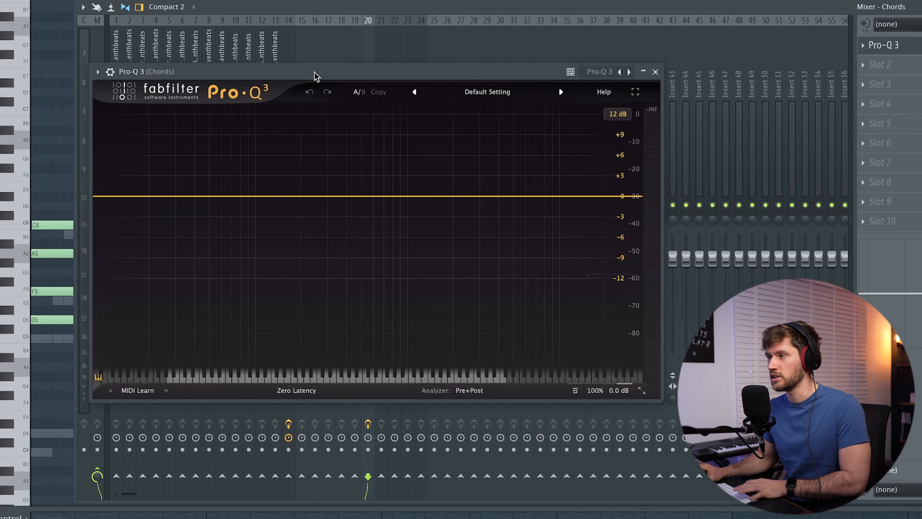
# Add a low cut at about 114 Hz with a 30 dB/oct slope in the Chords track's Pro-Q 3 and audition it.
pyautogui.click(261, 187)
pyautogui.rightClick(261, 187)
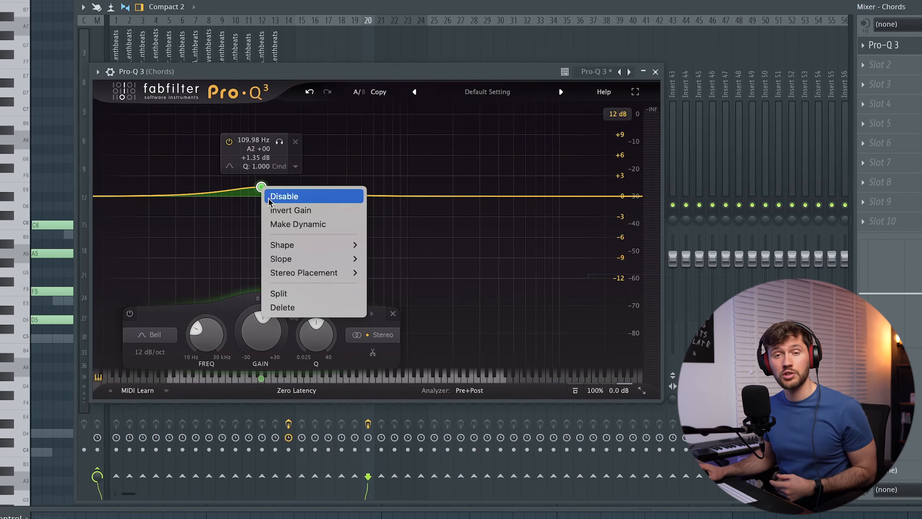
pyautogui.moveTo(299, 244)
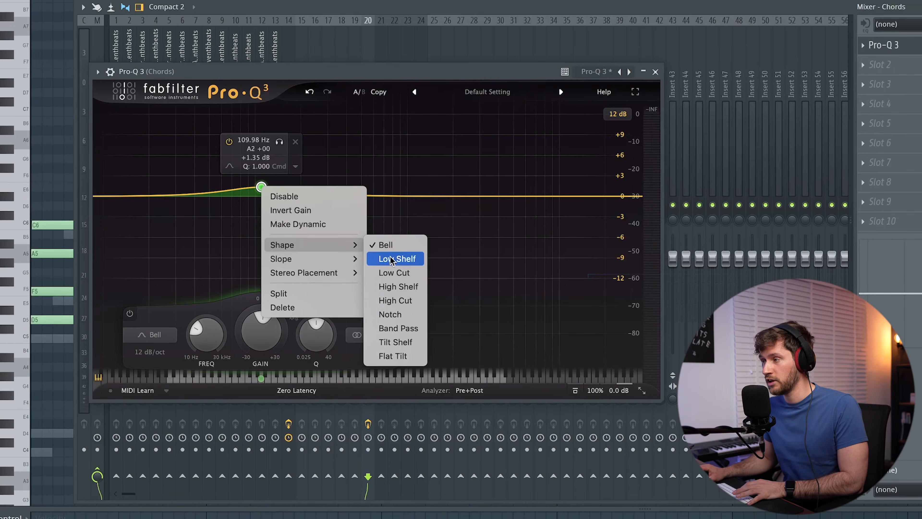
pyautogui.click(388, 273)
pyautogui.moveTo(261, 201); pyautogui.dragTo(264, 200)
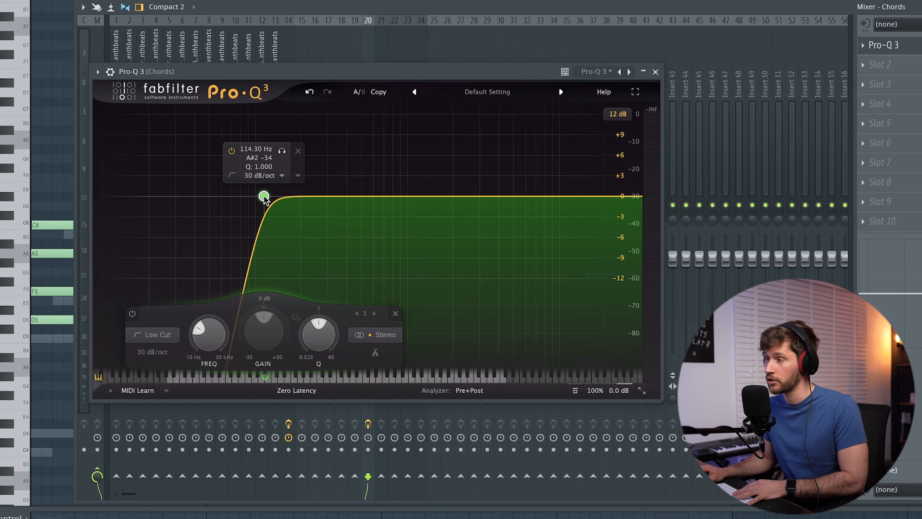
pyautogui.press('space')
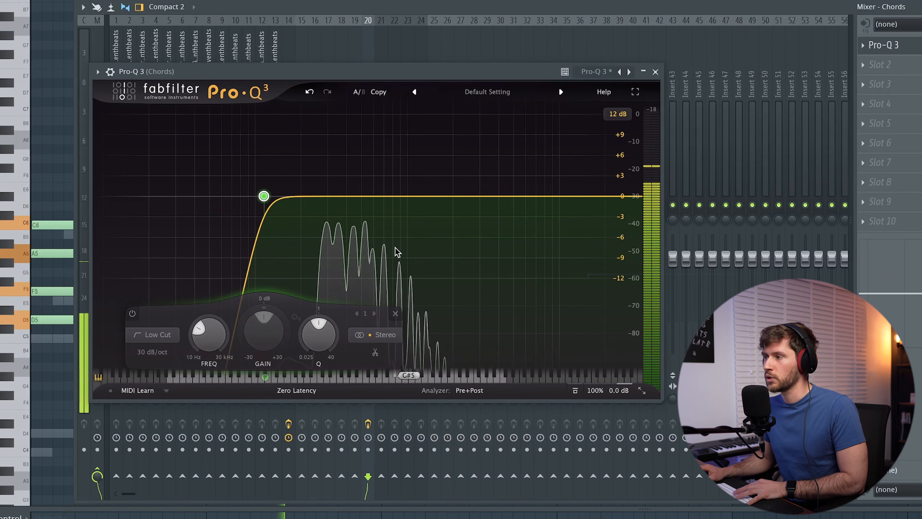
# Adjust the low cut of Fruity Reeverb 2 on the Chords track.
pyautogui.moveTo(367, 263)
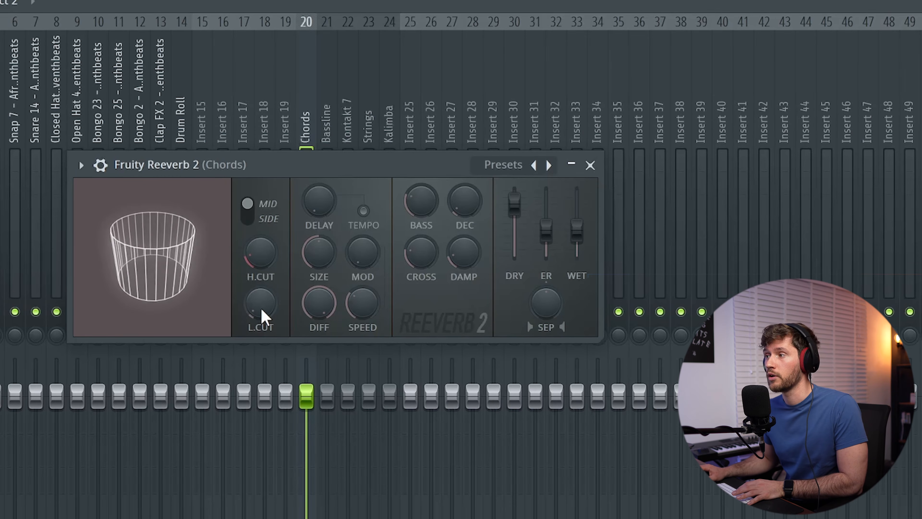
pyautogui.moveTo(261, 308); pyautogui.dragTo(261, 319)
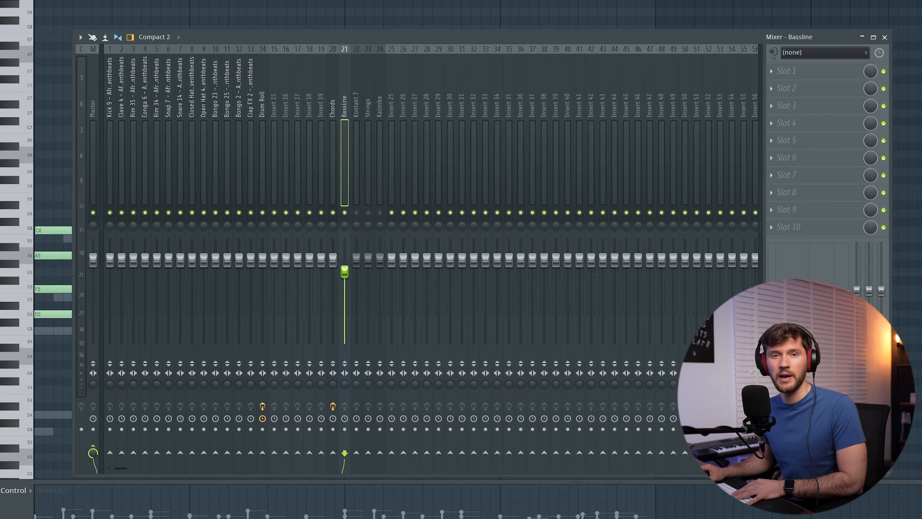
# Sidechain the Kick 9 mixer track to the Bassline track.
pyautogui.press('space')
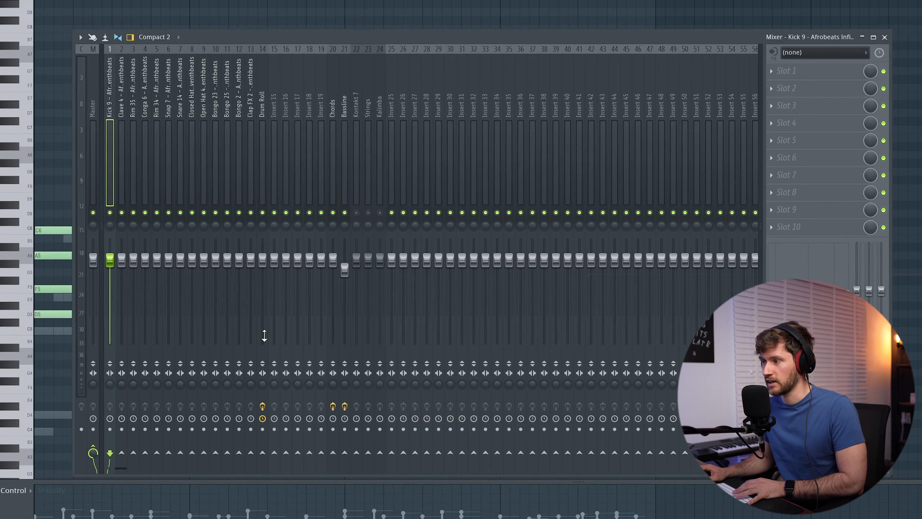
pyautogui.rightClick(346, 453)
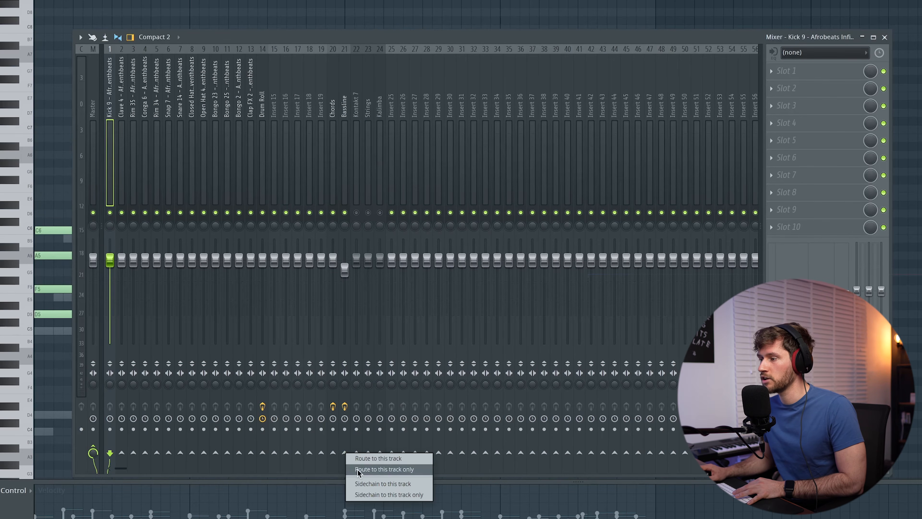
pyautogui.click(400, 484)
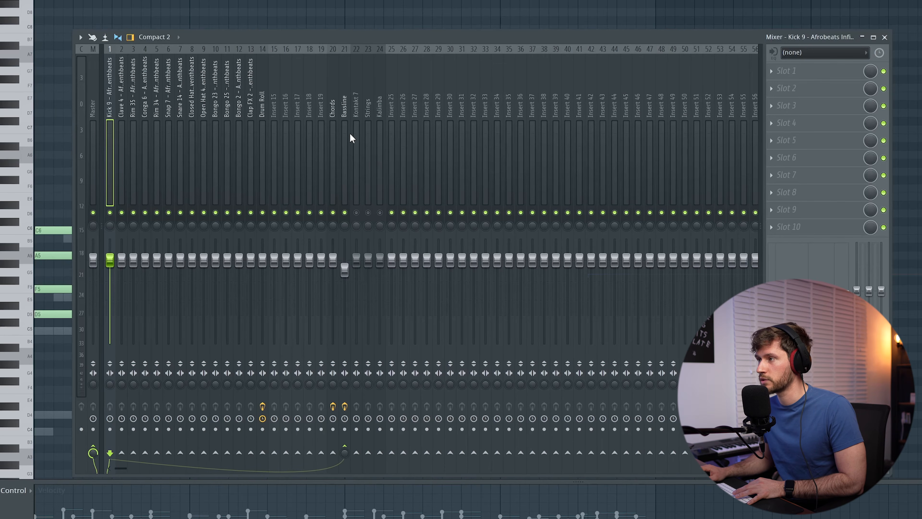
# Load Kickstart 2 on the Bassline track with Kick 9 as its sidechain input, and audition the ducking.
pyautogui.click(346, 95)
pyautogui.click(801, 77)
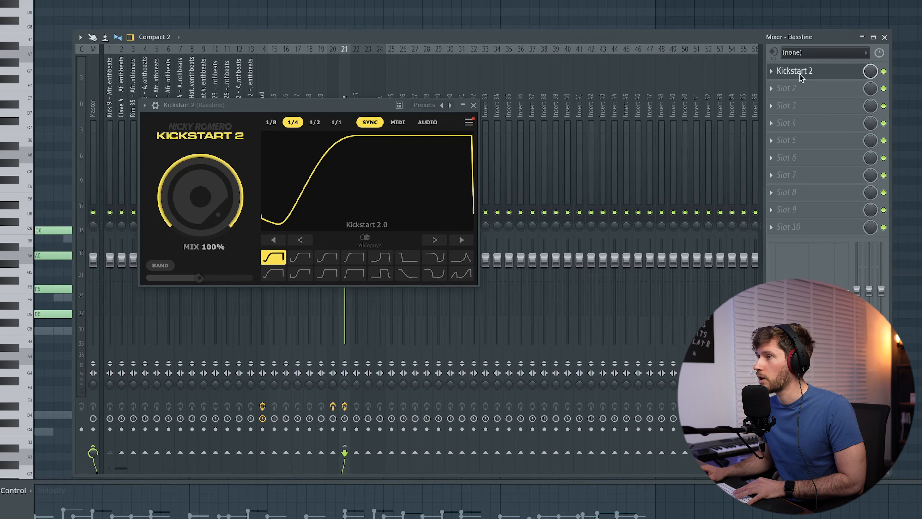
pyautogui.click(156, 107)
pyautogui.click(180, 128)
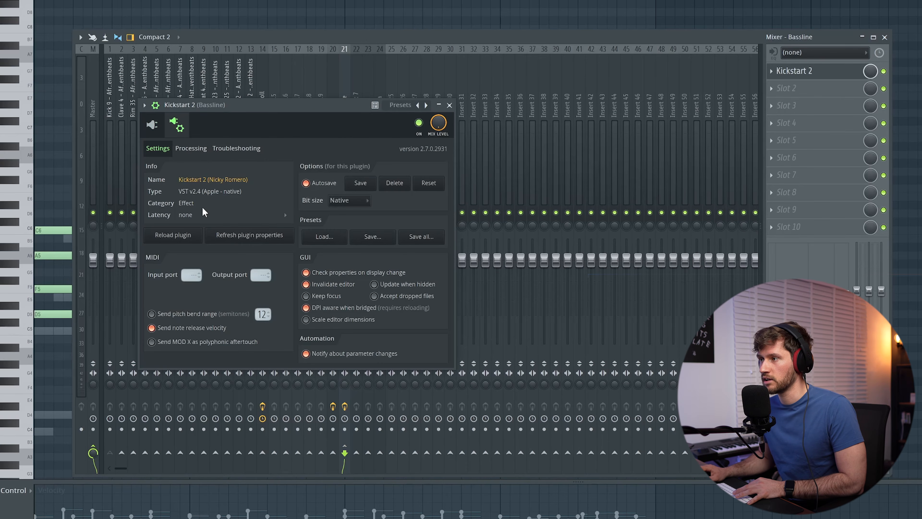
pyautogui.click(192, 148)
pyautogui.click(169, 284)
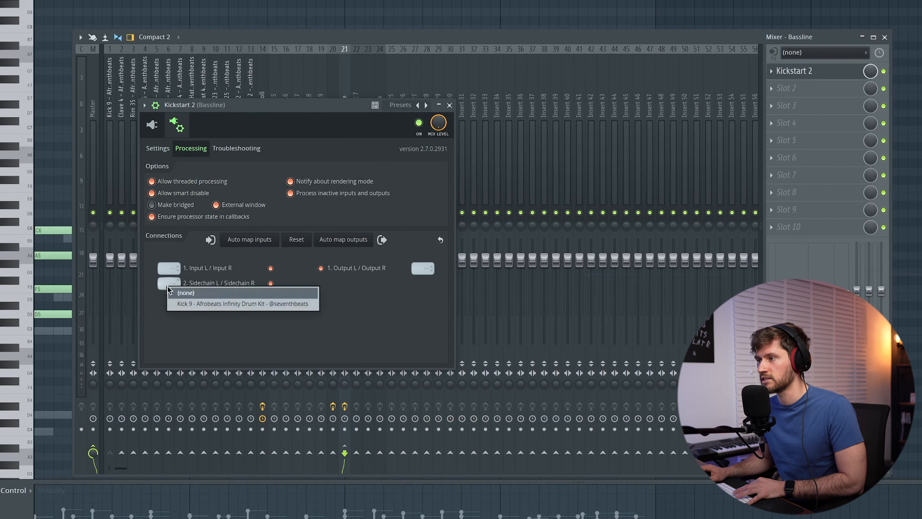
pyautogui.click(207, 303)
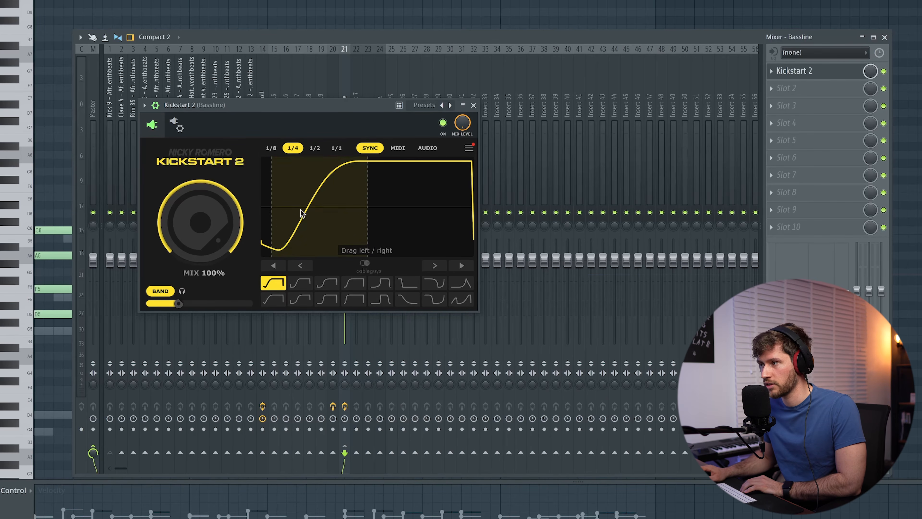
pyautogui.press('space')
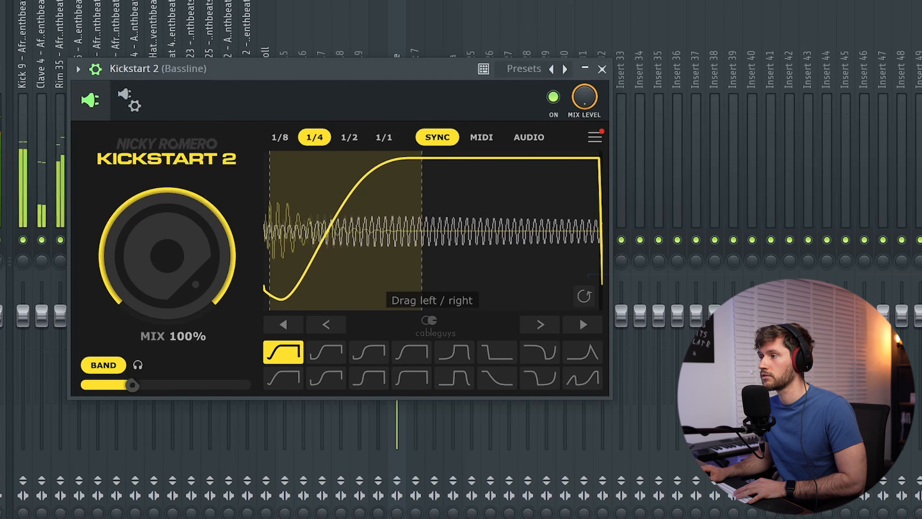
pyautogui.click(602, 69)
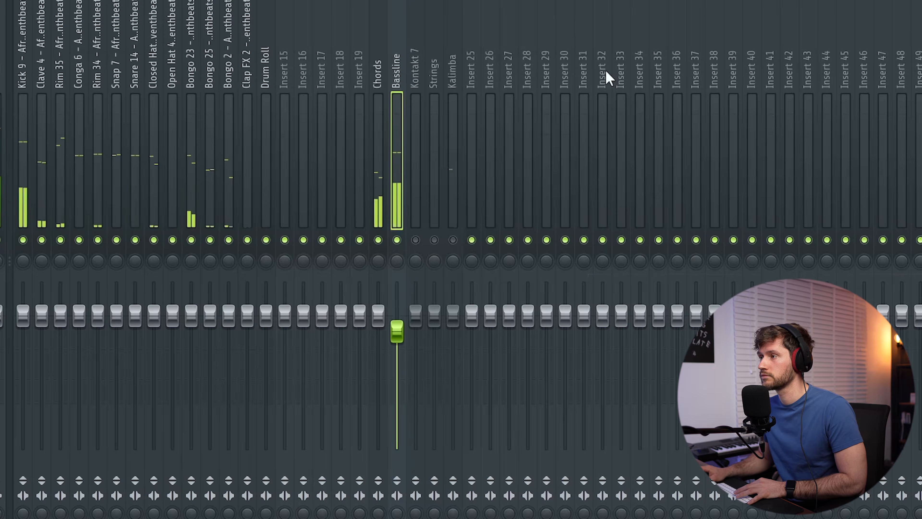